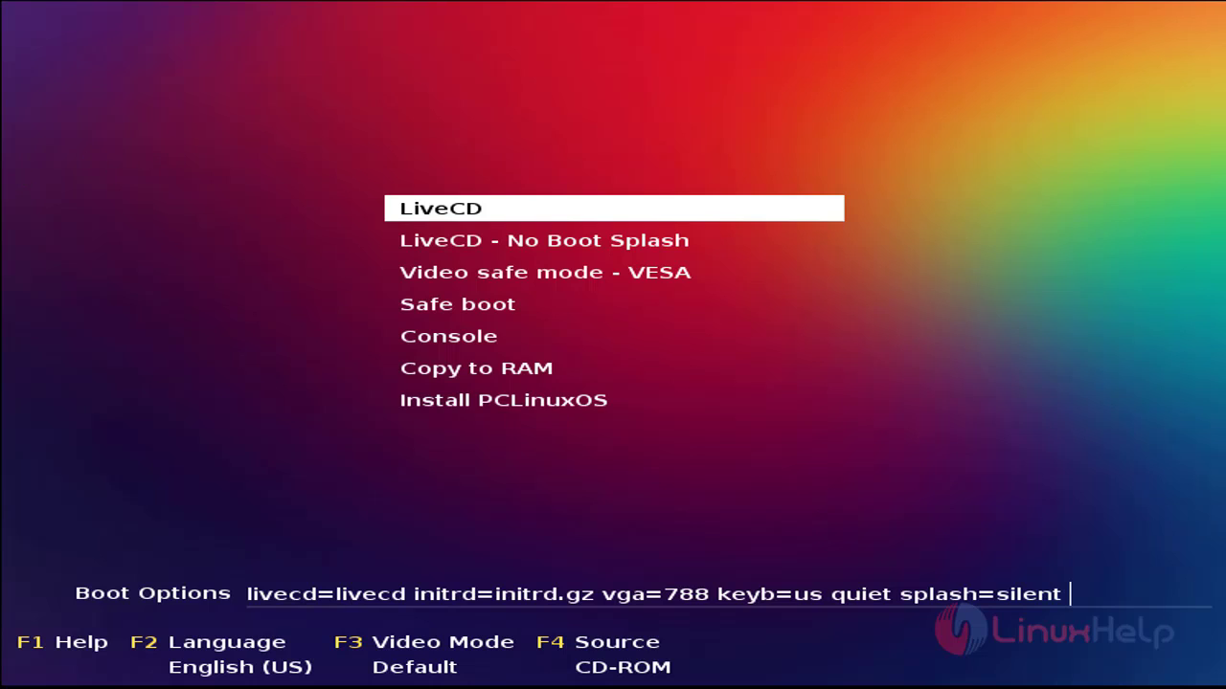
Browse the live CD boot entries, restore the 'silent' splash option, and move down toward Install PCLinuxOS.
key(Down)
key(Down)
key(Up)
key(Up)
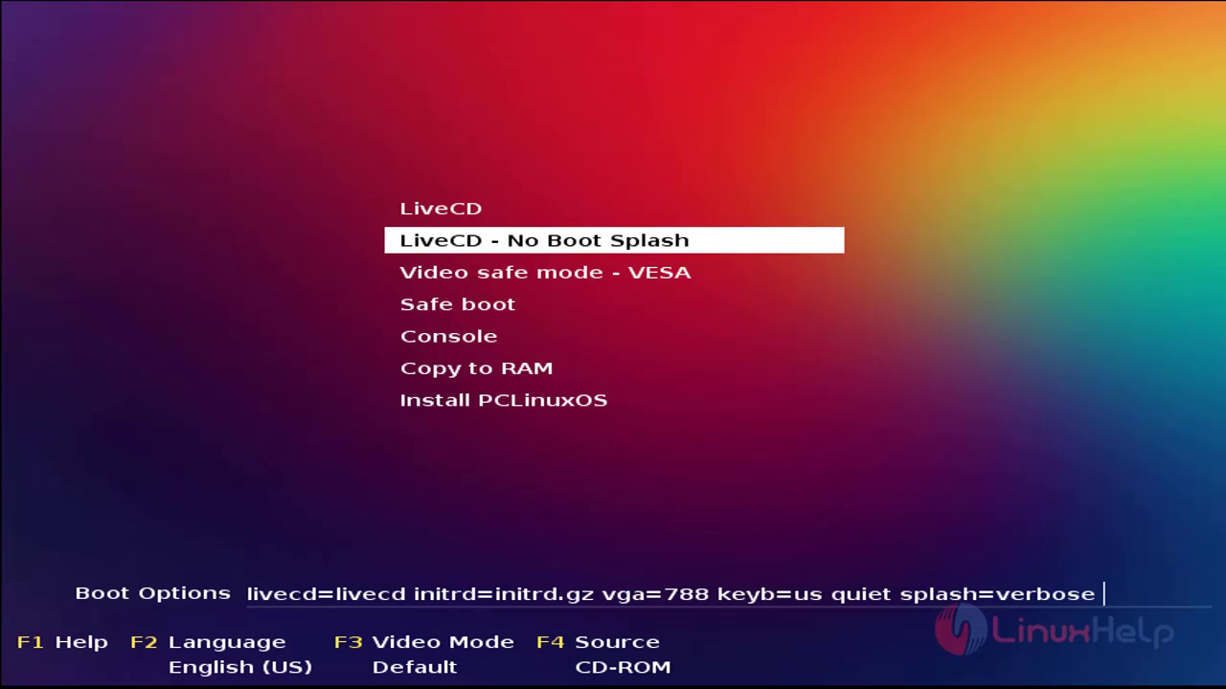
key(BackSpace)
key(BackSpace)
key(BackSpace)
key(BackSpace)
key(BackSpace)
key(BackSpace)
key(BackSpace)
text(silent)
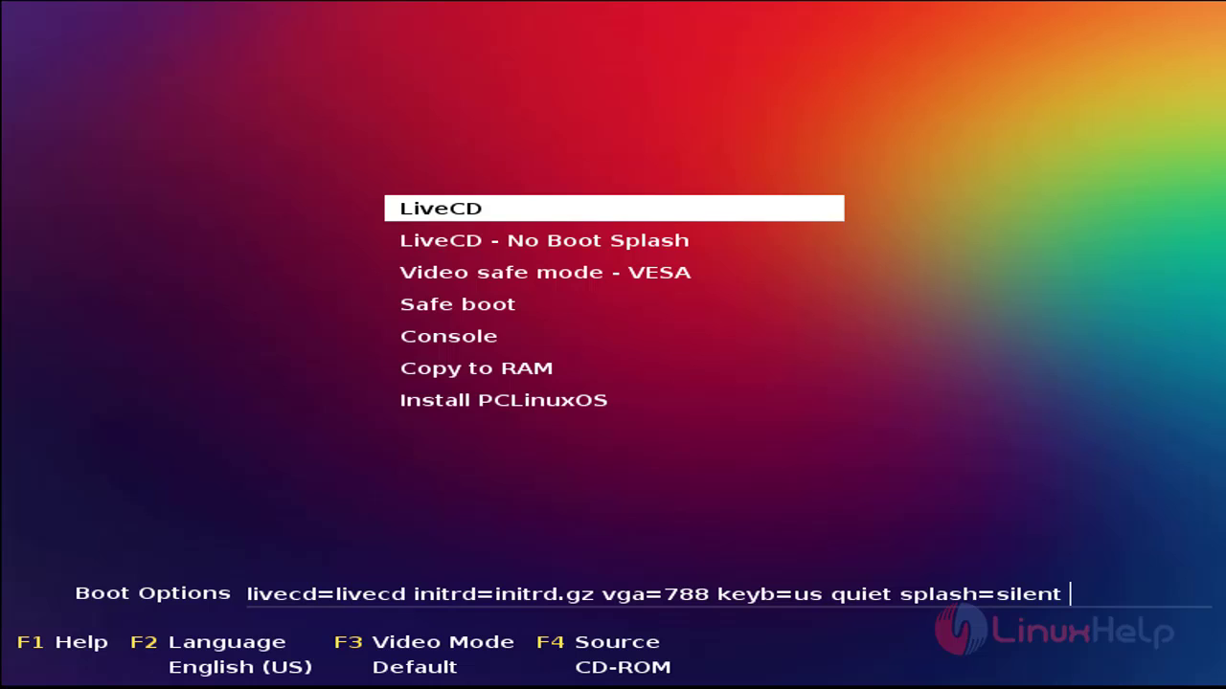
key(Down)
key(Up)
key(Down)
key(Down)
key(Down)
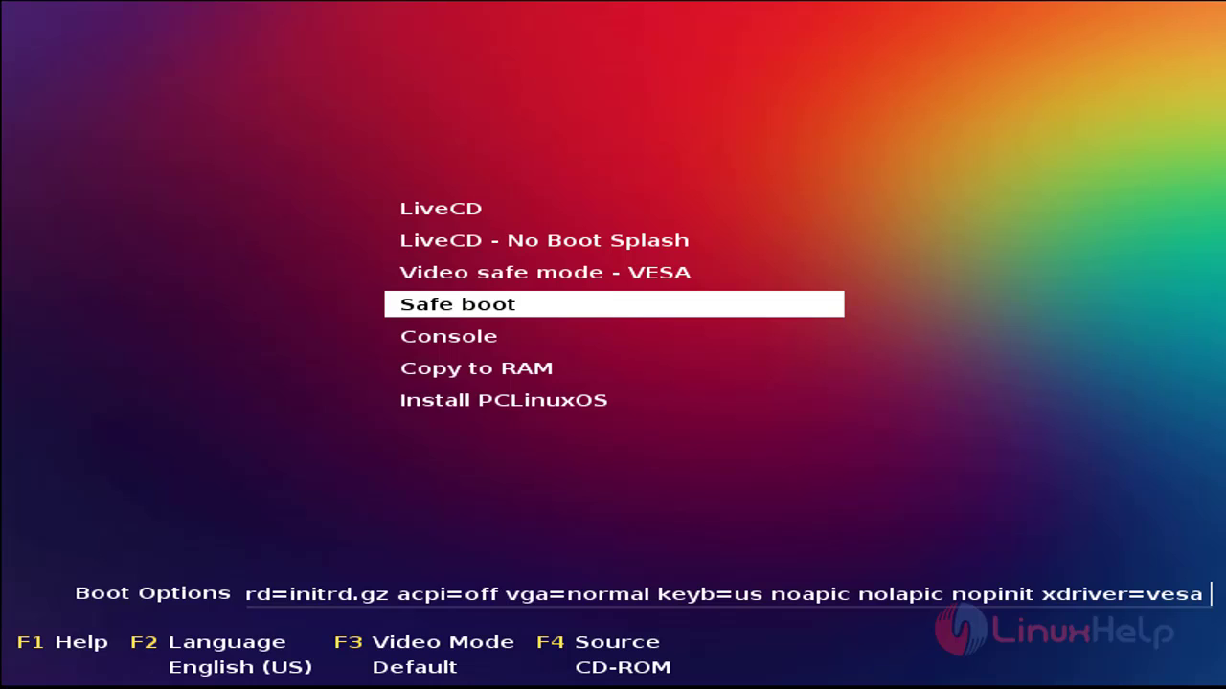
key(Down)
key(Down)
key(Down)
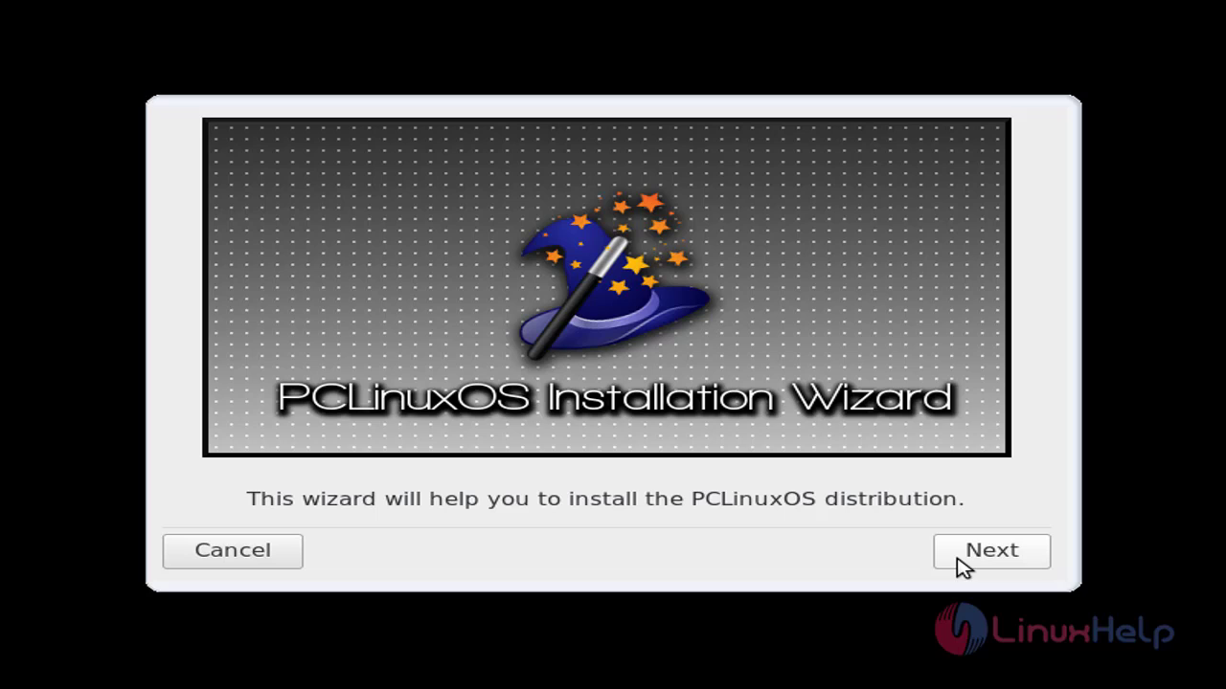
Start the installation wizard and choose Custom disk partitioning.
click(962, 565)
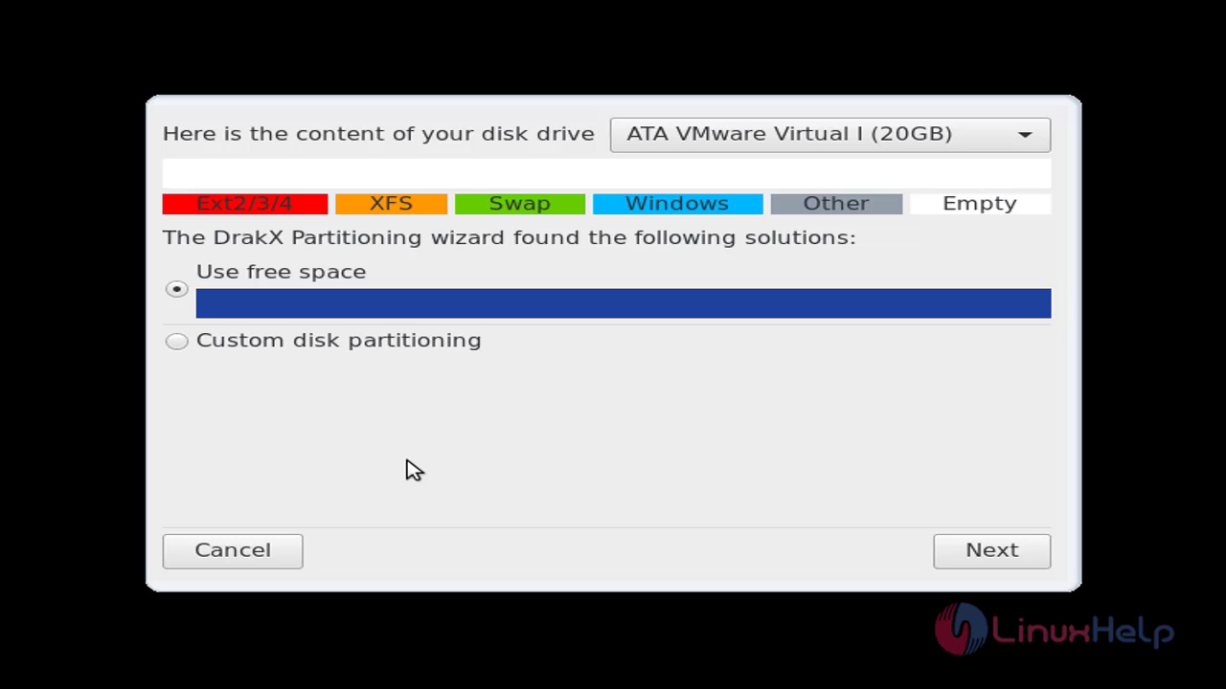
click(179, 350)
In expert mode, create a 500 MB ext4 partition in sda's empty space, mounted at /boot.
click(955, 557)
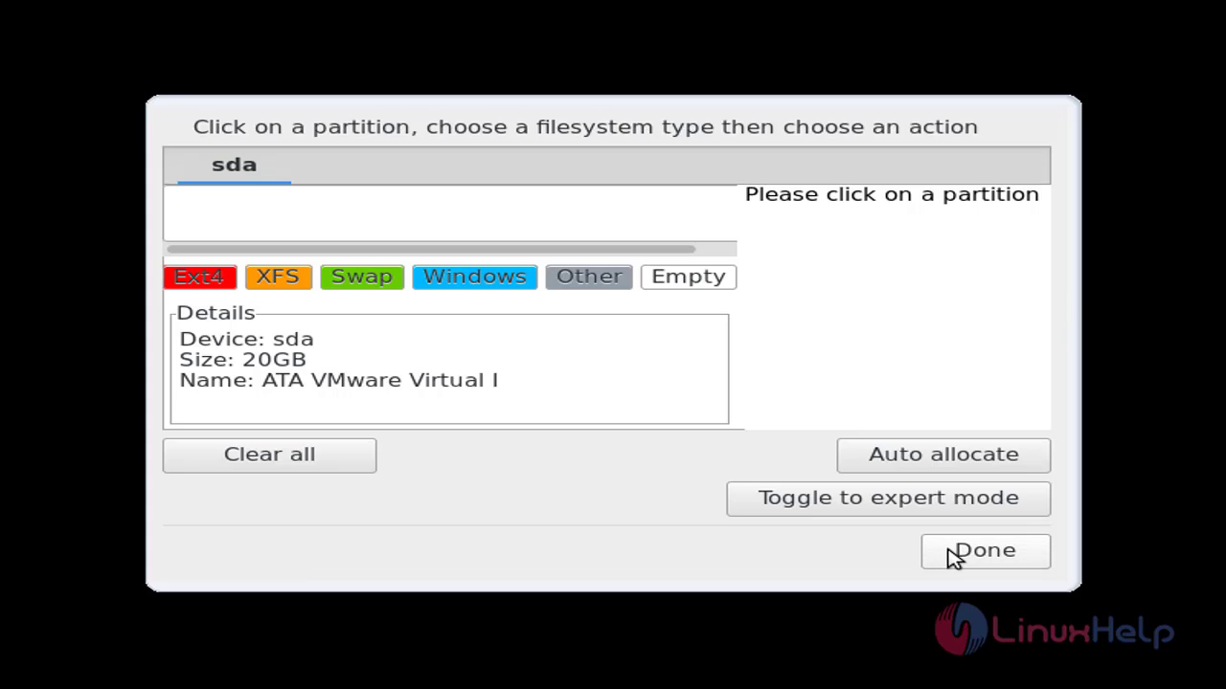
click(857, 512)
click(296, 216)
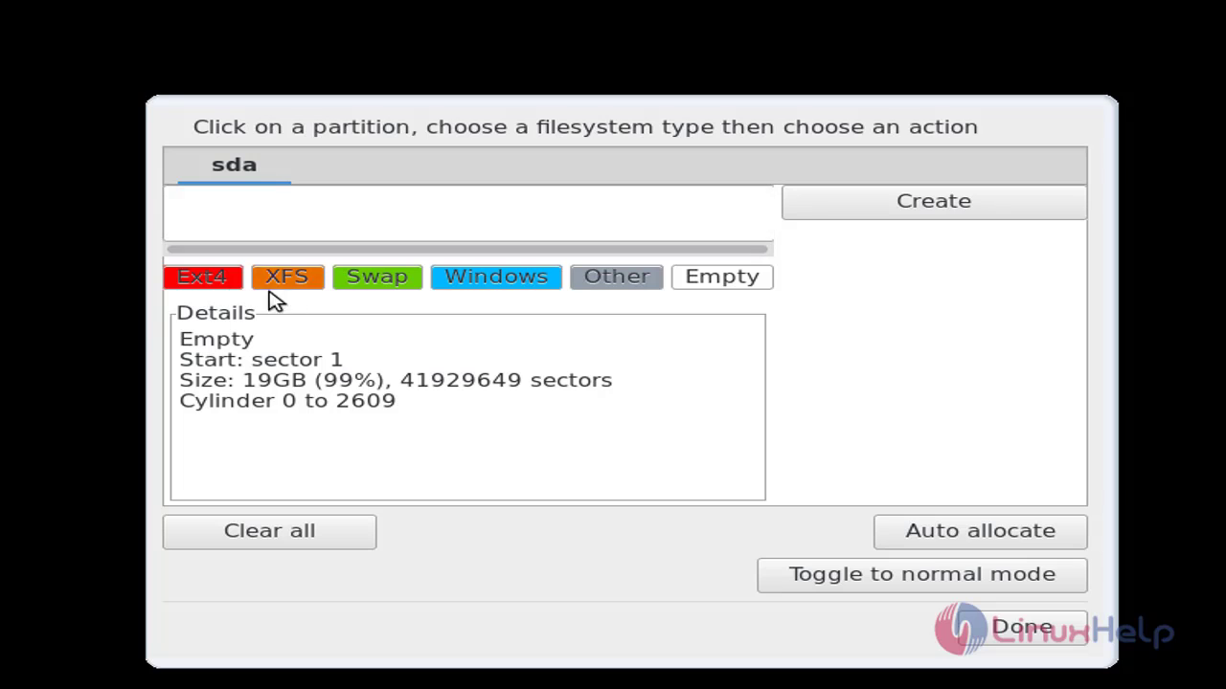
click(207, 283)
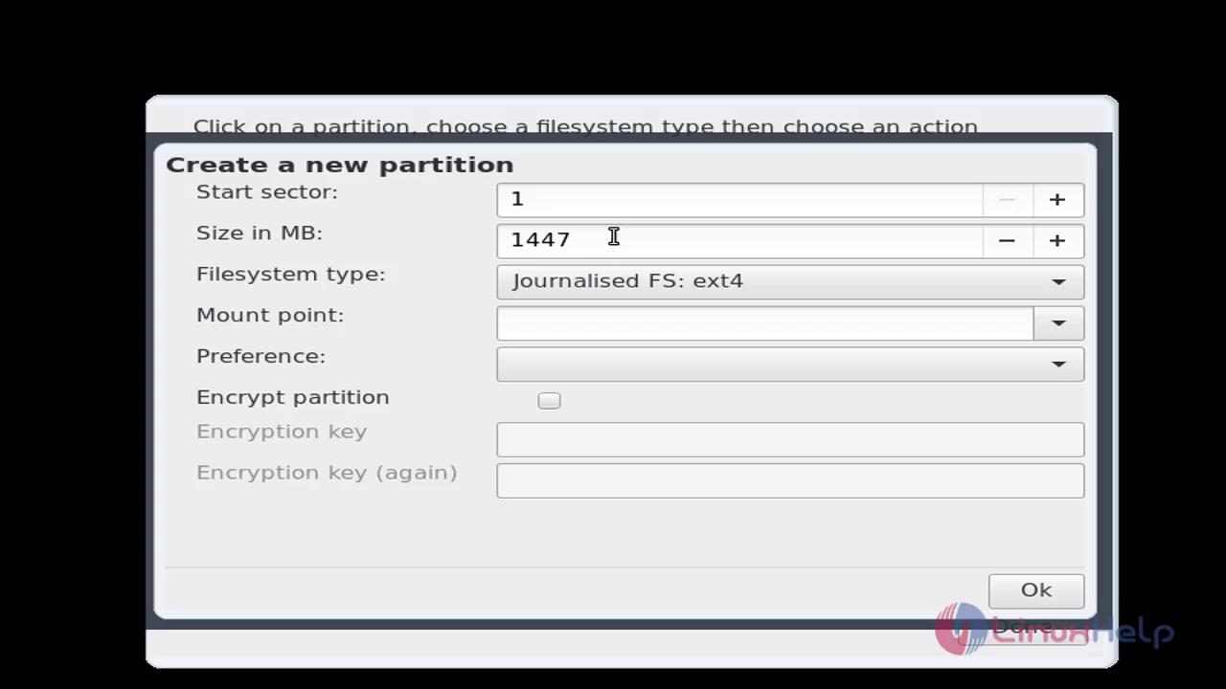
click(602, 247)
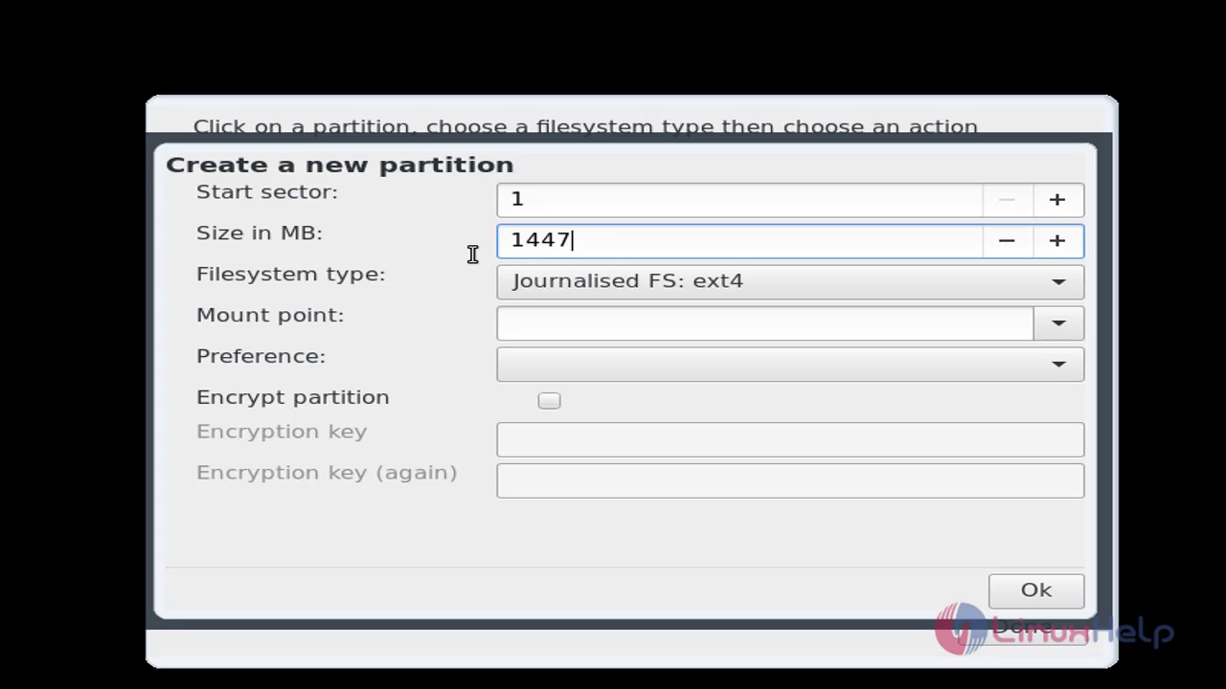
drag(600, 241, 456, 240)
key(BackSpace)
text(500)
click(1053, 326)
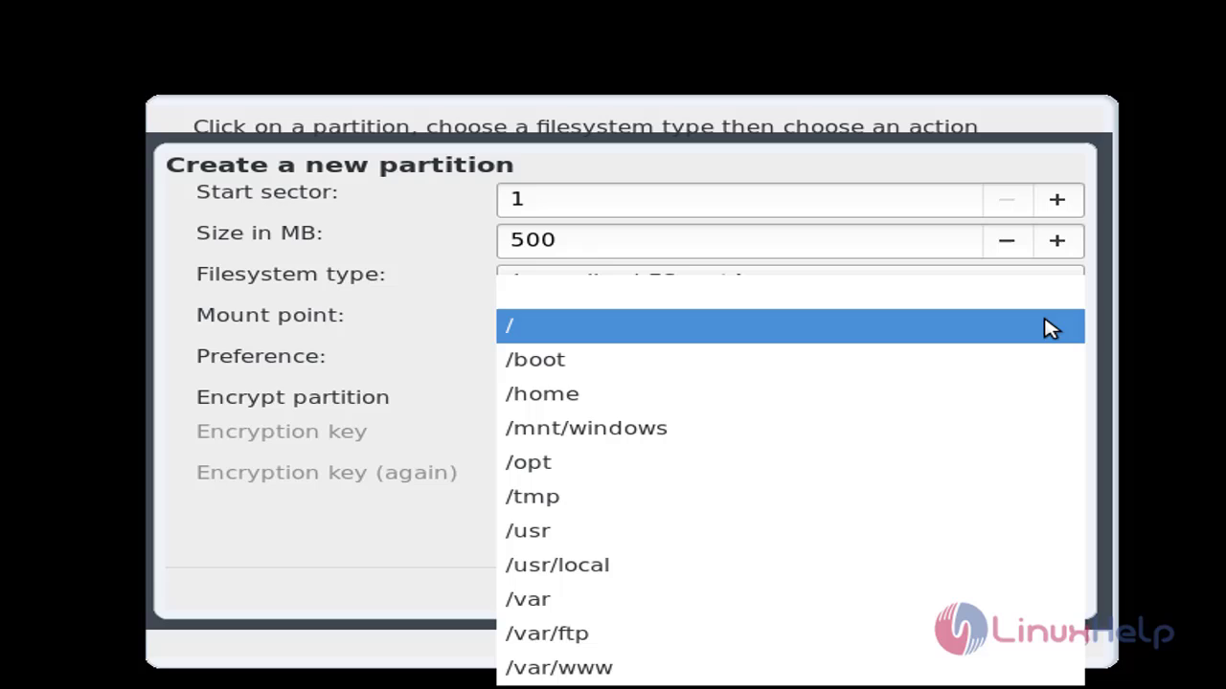
click(682, 370)
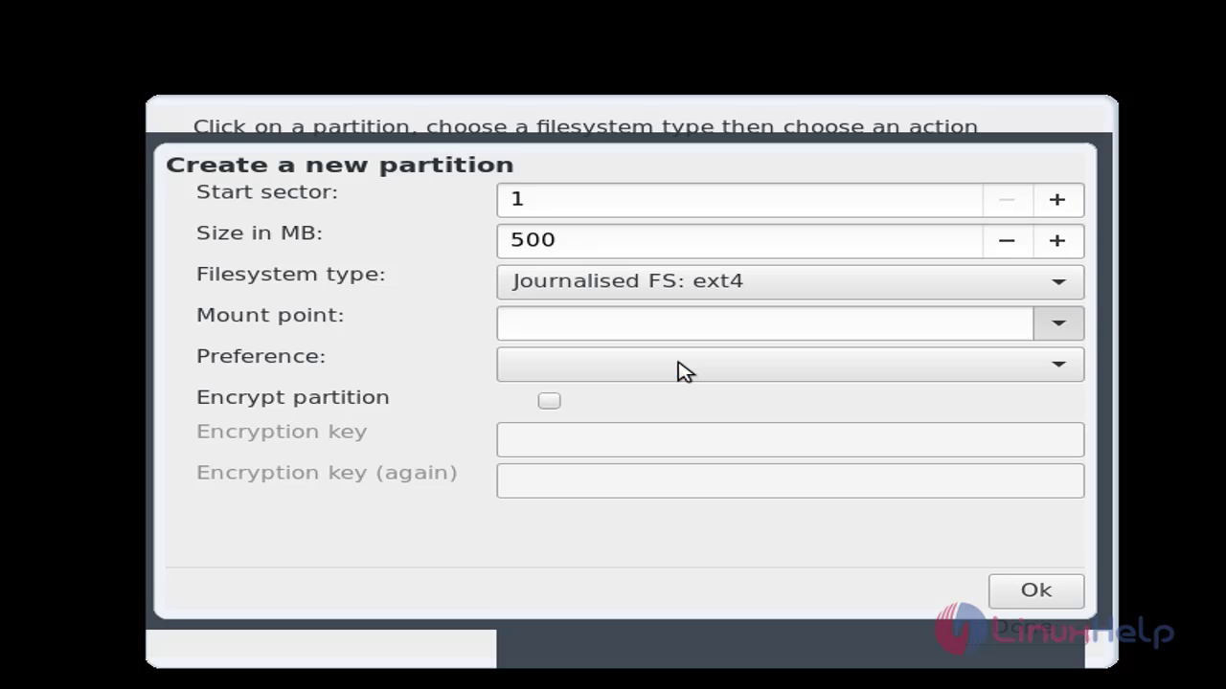
click(1027, 600)
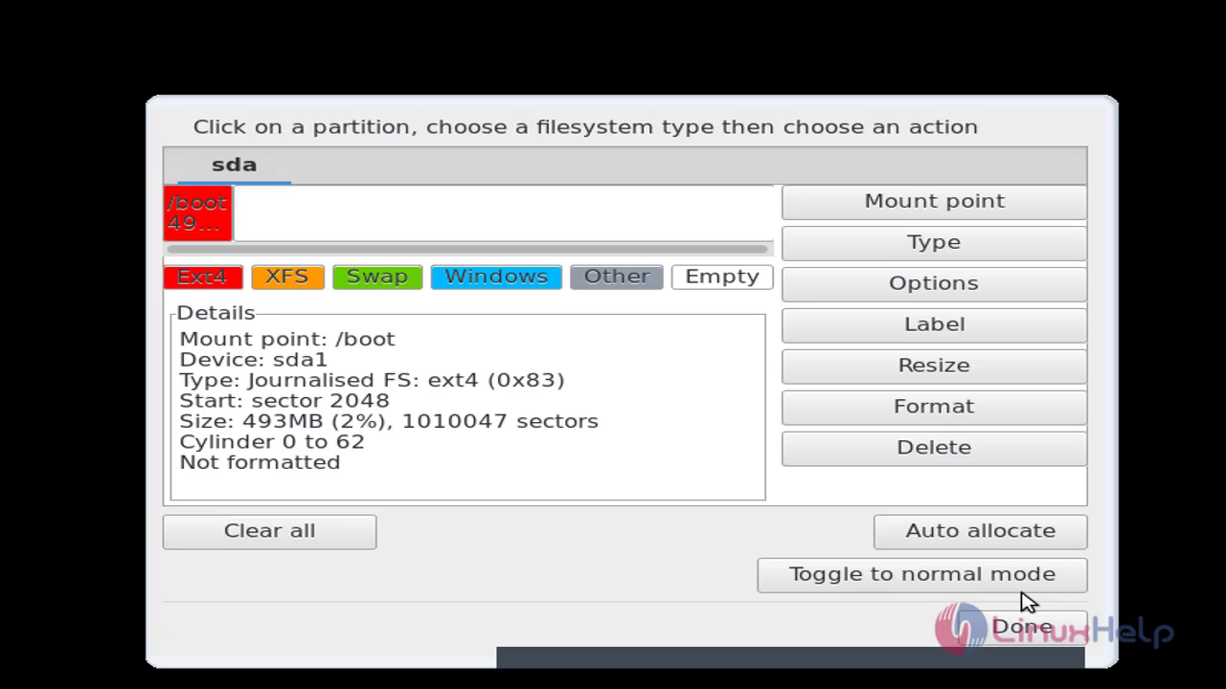
Create a 2048 MB swap partition in the free disk space.
click(368, 233)
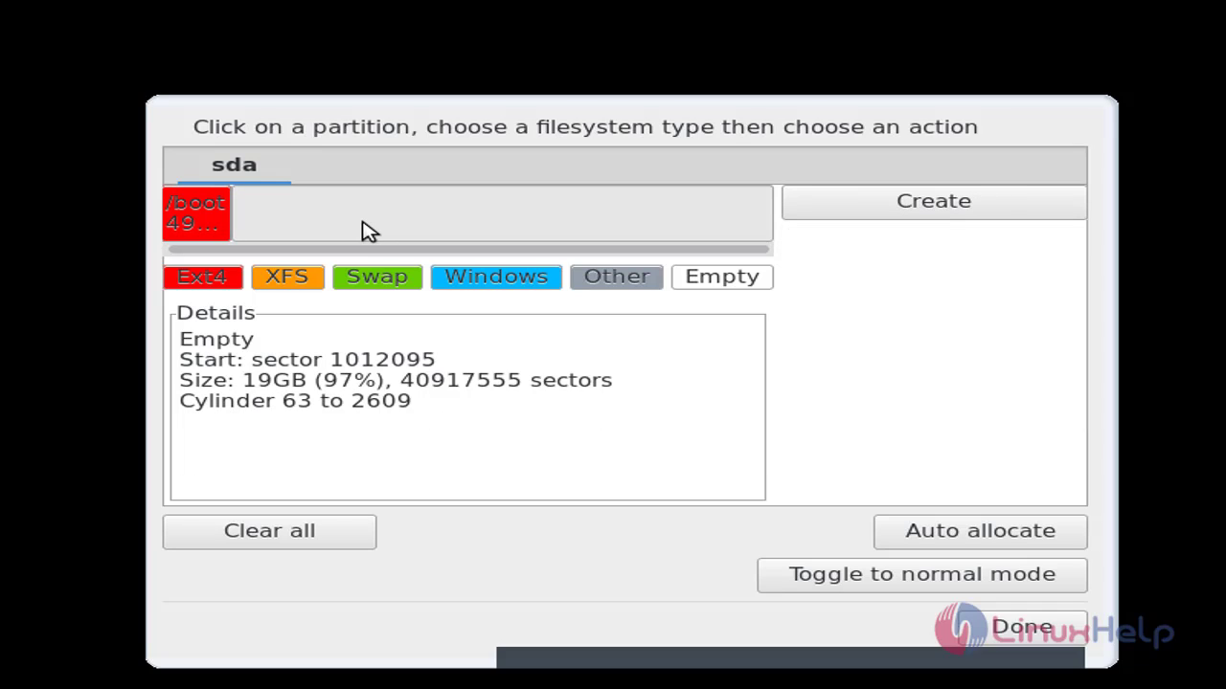
click(372, 285)
click(612, 247)
text(2048)
click(1022, 591)
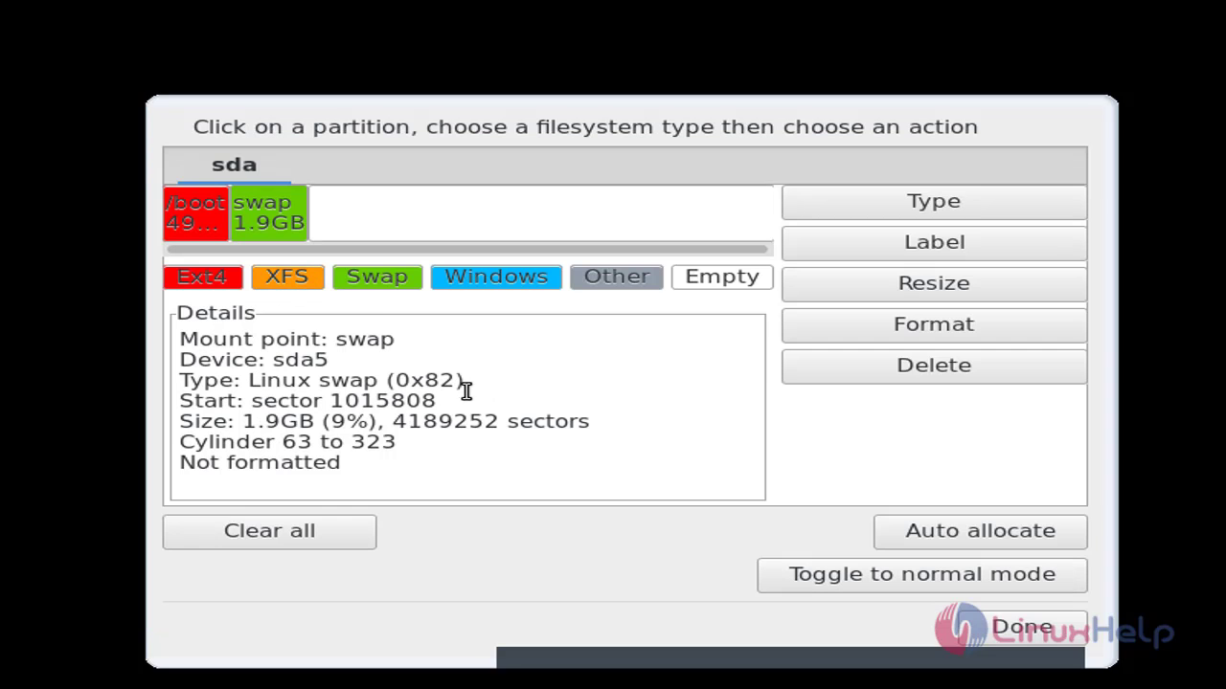
Start a new ext4 partition in the remaining free space and edit its size.
click(484, 224)
click(483, 224)
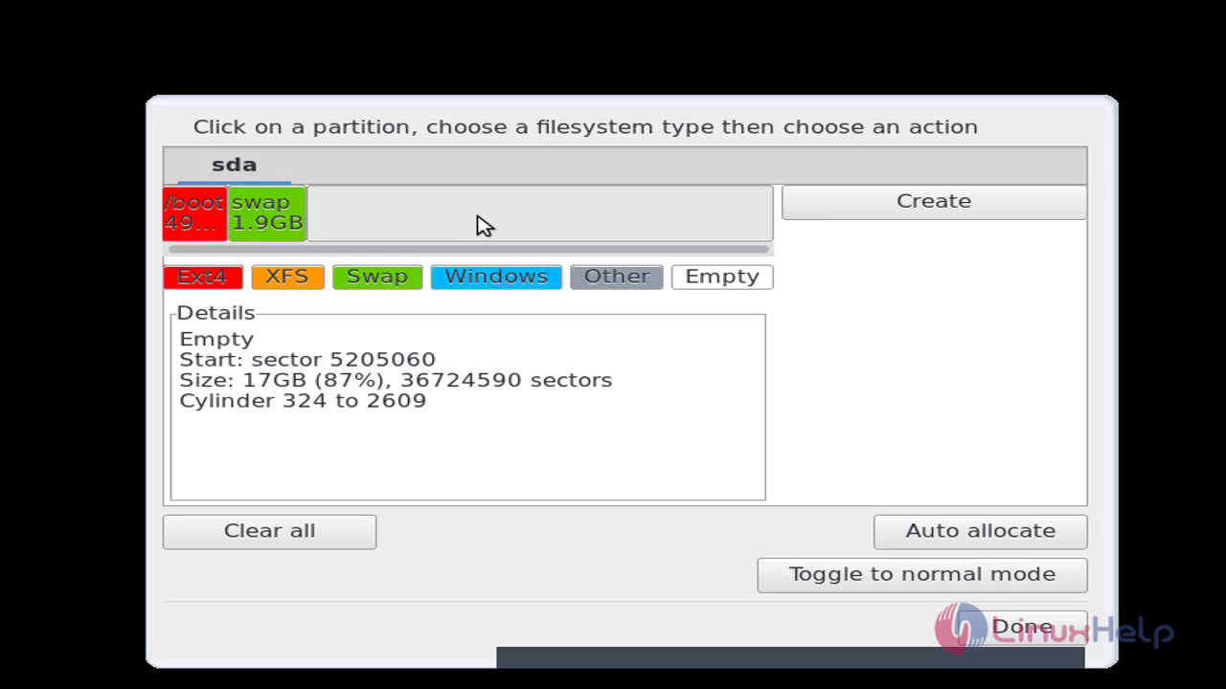
click(203, 288)
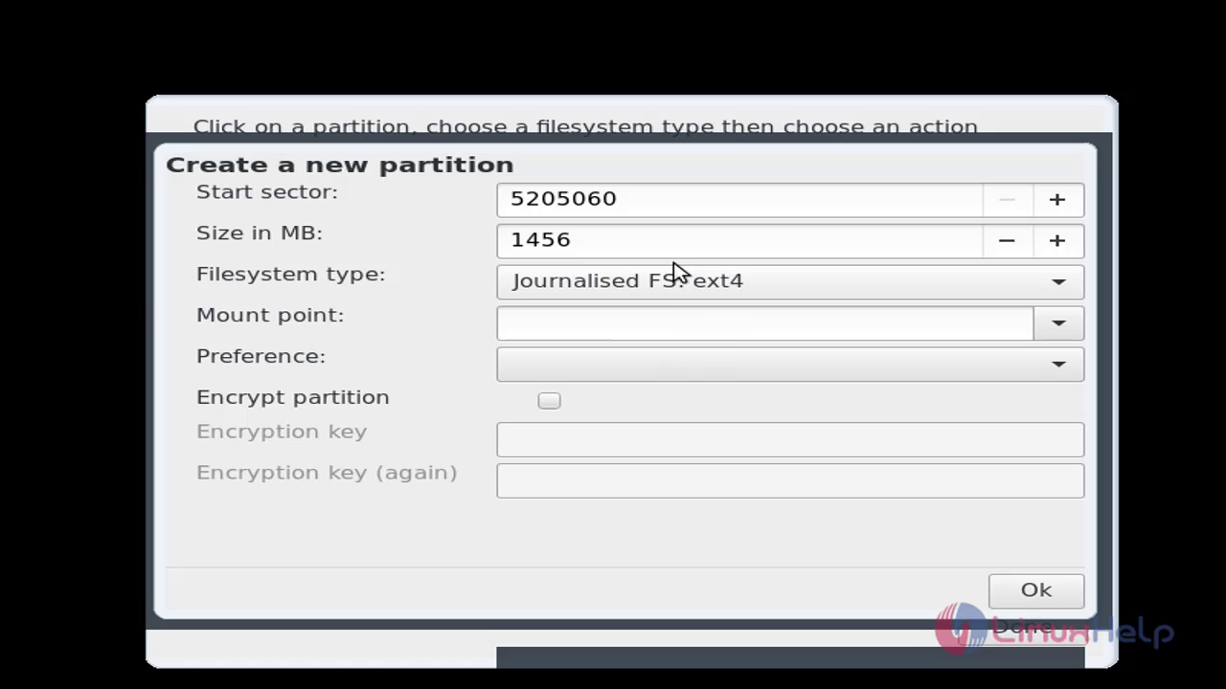
click(673, 239)
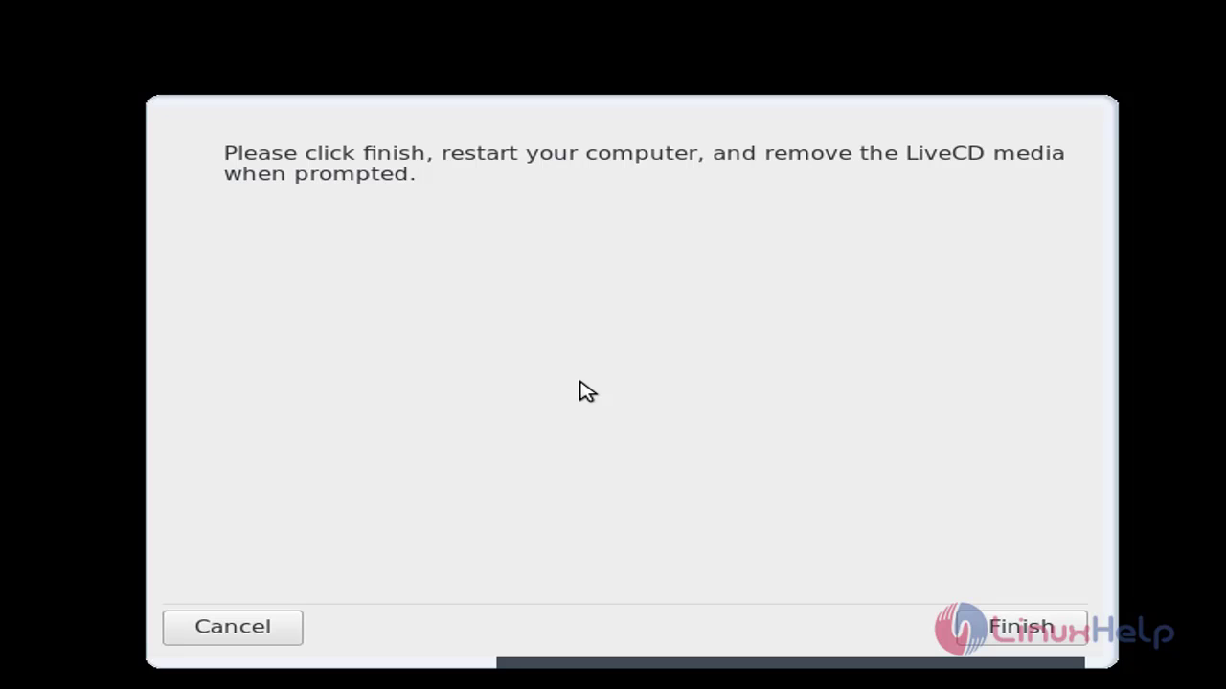
Finish and restart, then set the Kolkata timezone and accept the date and clock settings.
click(979, 637)
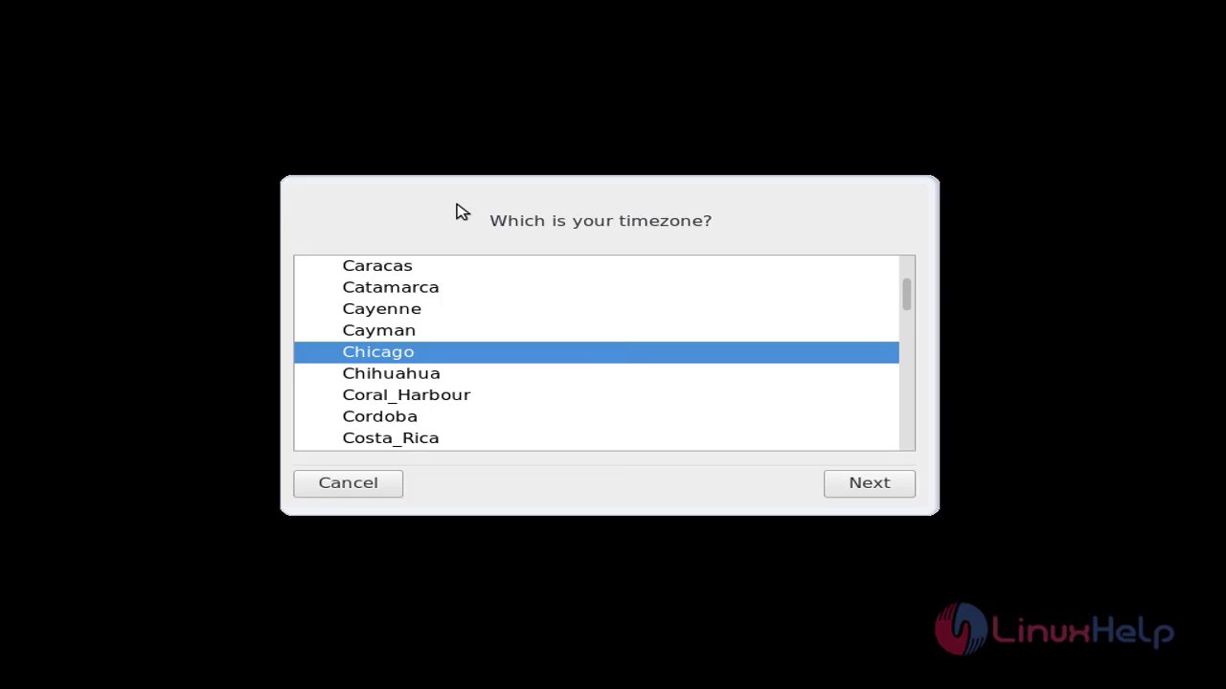
text(kolonkol)
click(855, 491)
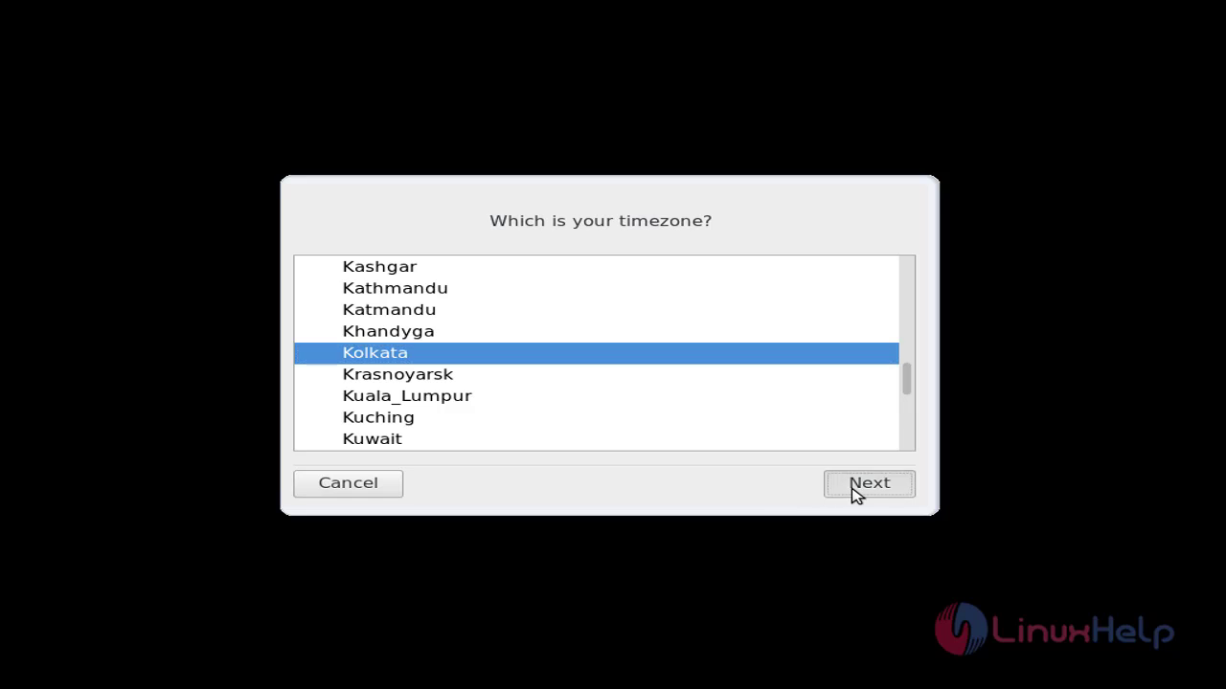
click(855, 490)
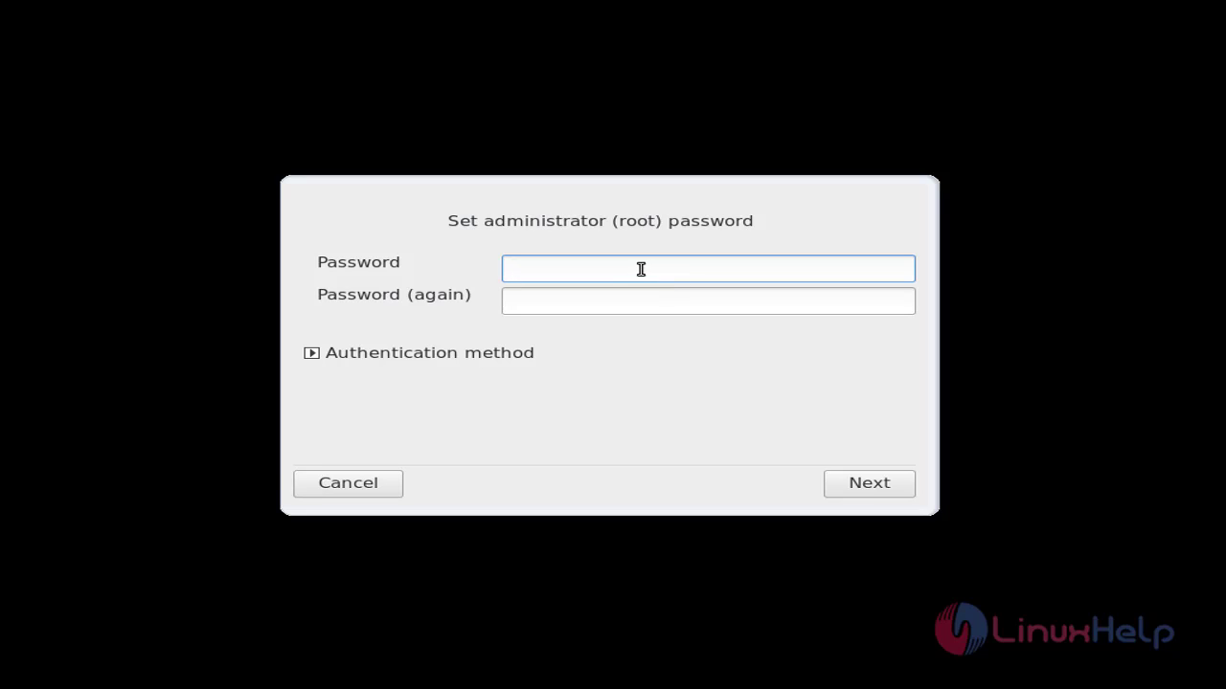
Set the administrator (root) password, entering it twice.
text(***)
key(Tab)
text(***)
click(862, 492)
Create user 'linuxhelp' and enter its password twice.
text(linuxhelp)
key(Tab)
key(Tab)
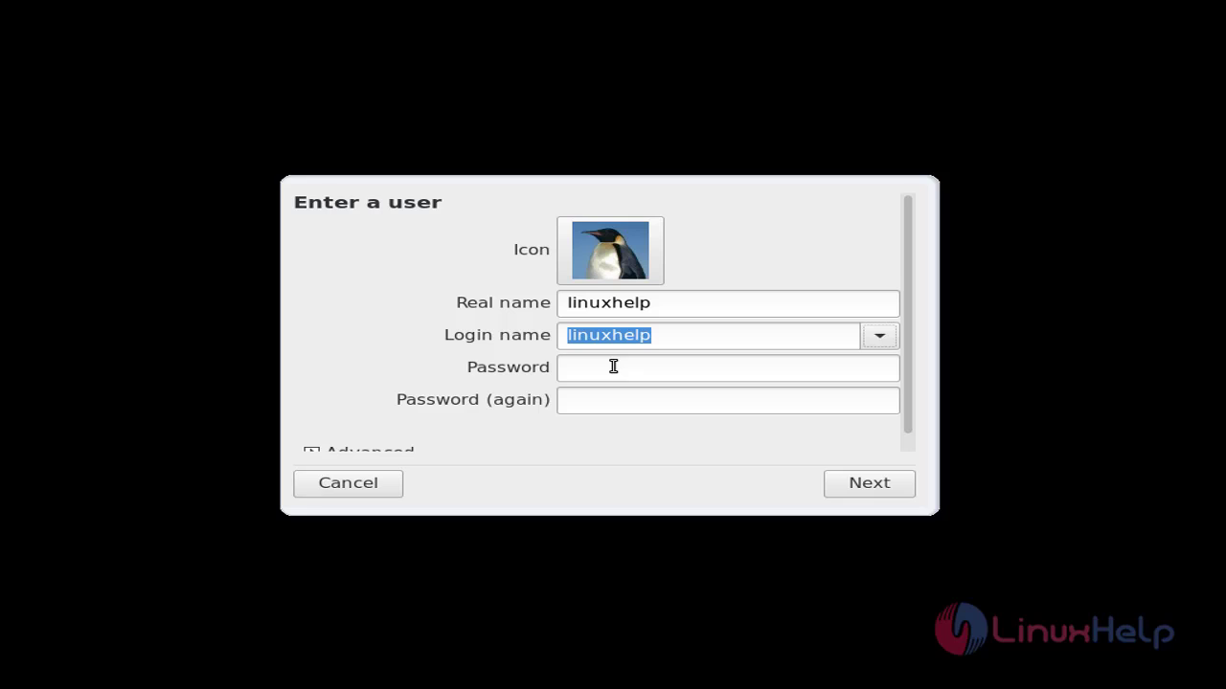
click(613, 366)
text(123456)
key(Tab)
text(123456)
click(866, 491)
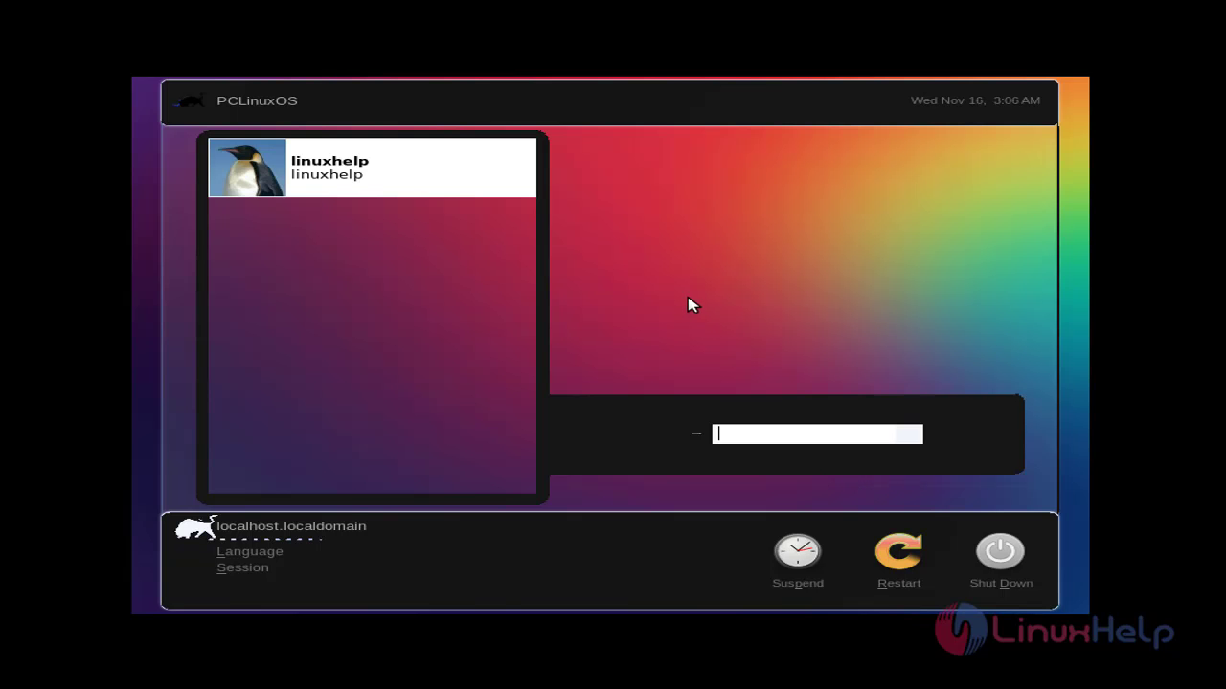
Select the linuxhelp account on the login screen.
click(356, 171)
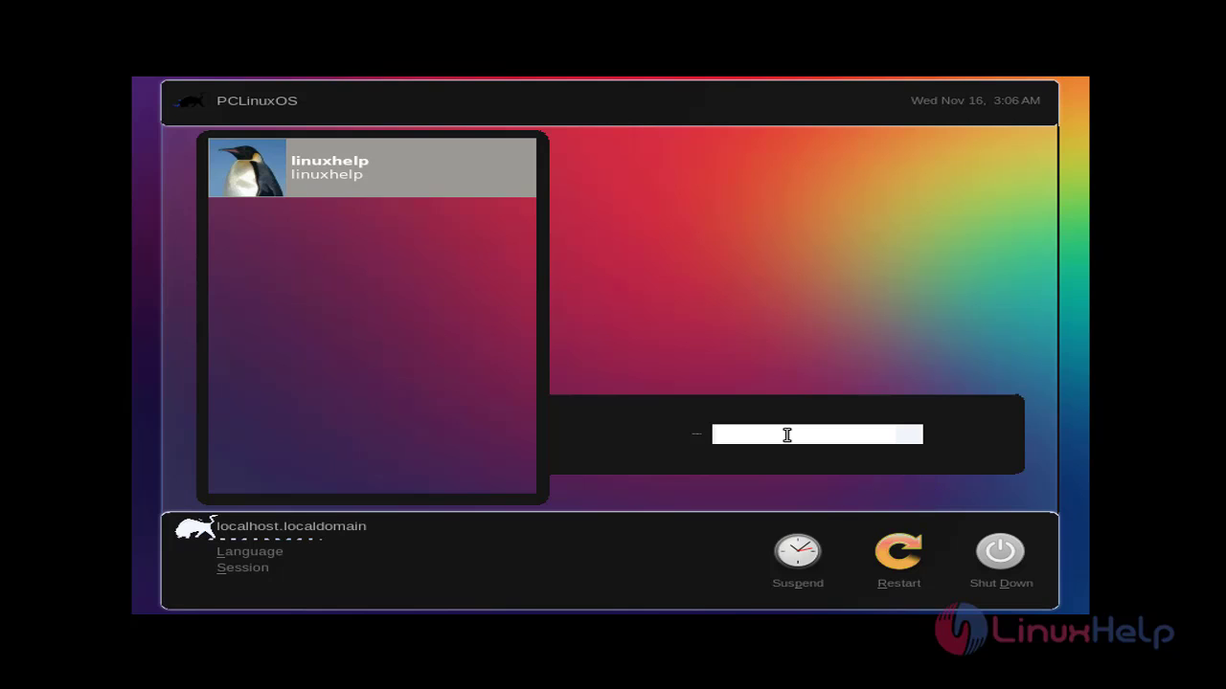